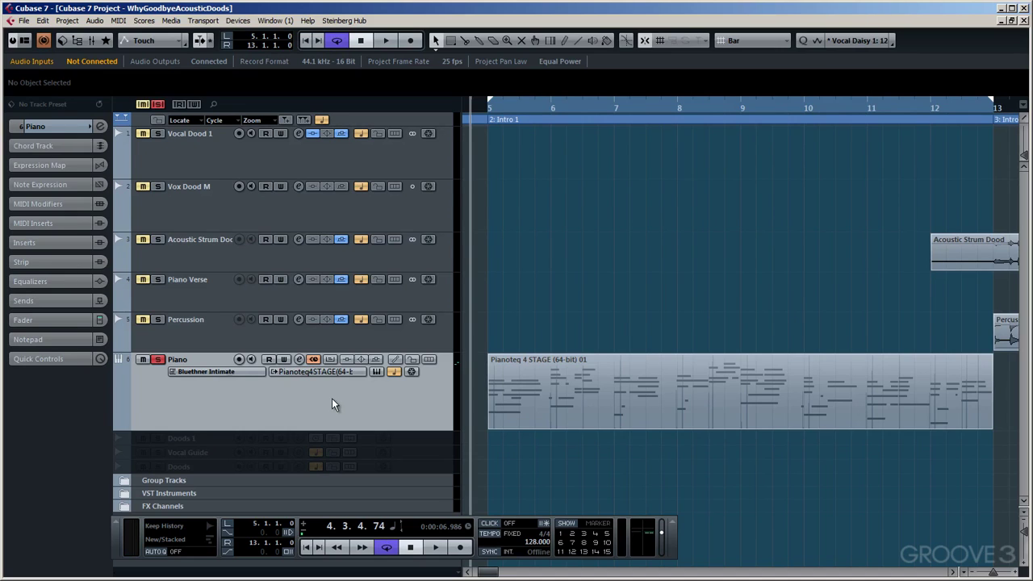
- Audition the soloed piano part, turn off cycle looping, and return the stopped playhead to just before bar 5
{"action": "left_click", "coordinate": [436, 547]}
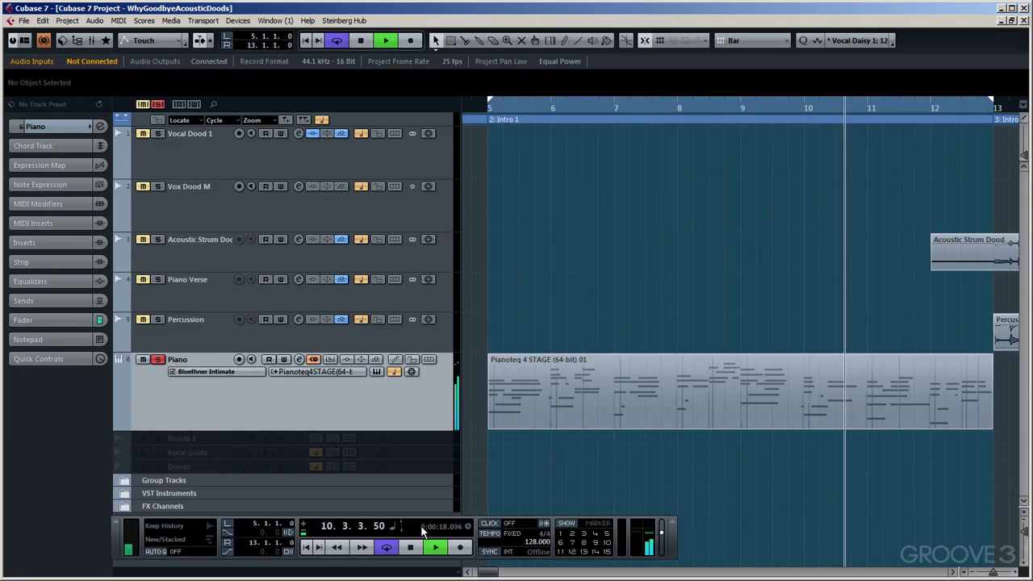
{"action": "left_click", "coordinate": [388, 548]}
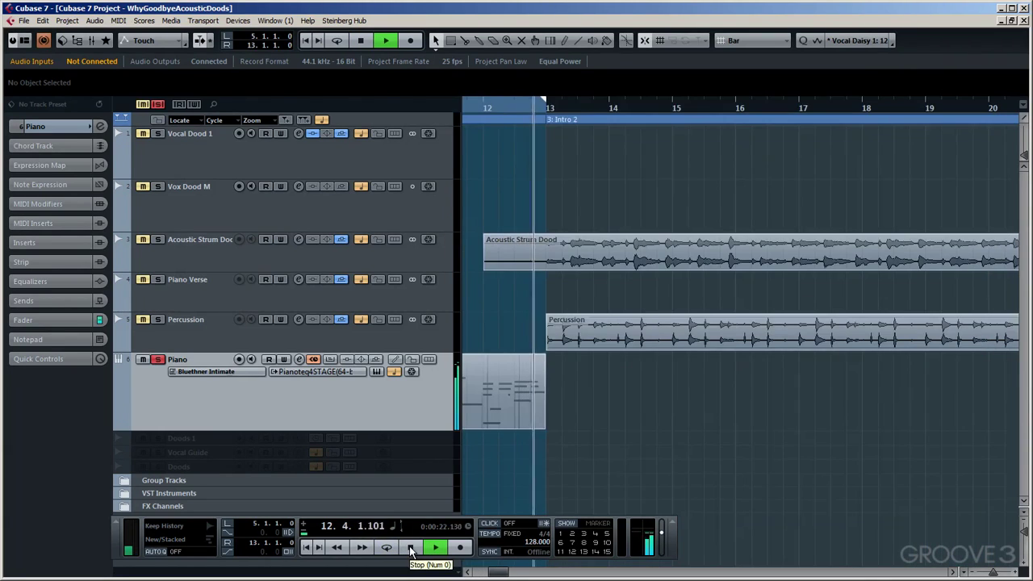
{"action": "left_click", "coordinate": [411, 549]}
{"action": "left_click", "coordinate": [410, 549]}
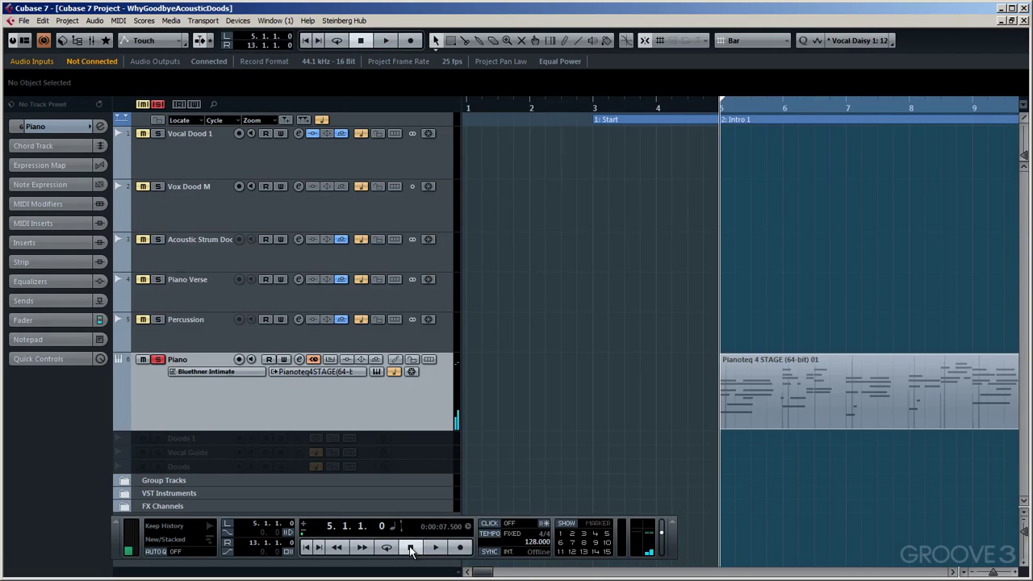
{"action": "left_click", "coordinate": [968, 572]}
{"action": "left_click", "coordinate": [978, 443]}
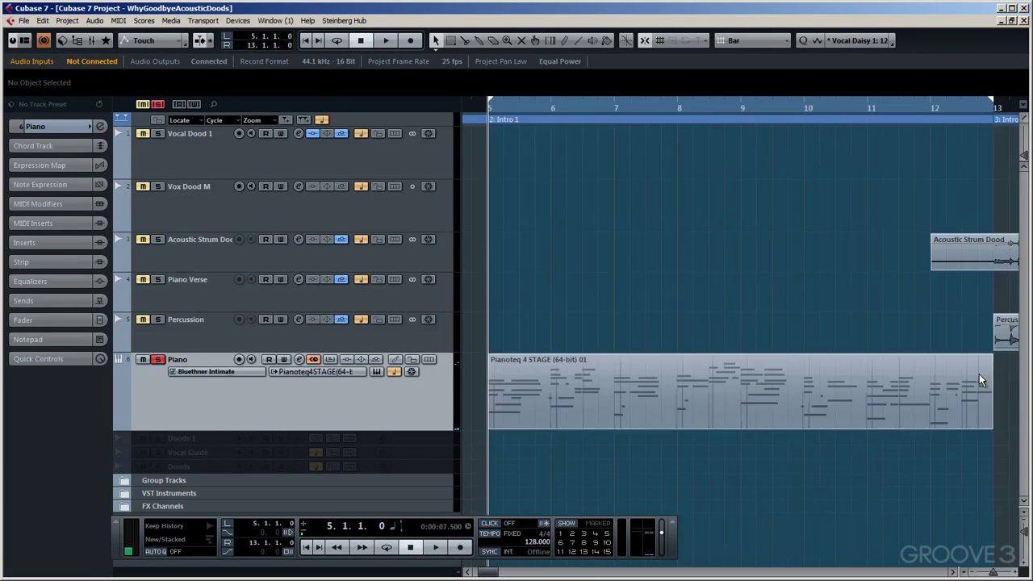
{"action": "left_click", "coordinate": [473, 389]}
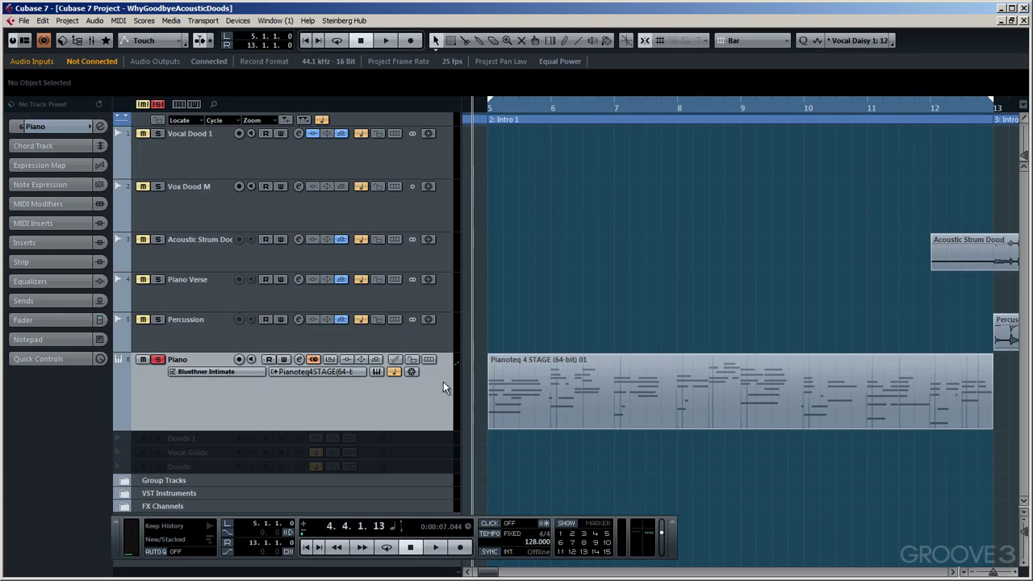
- Open the Piano track's Pianoteq instrument, switch off its delay and reverb effects, and move its window clear of the tracks
{"action": "left_click", "coordinate": [56, 126]}
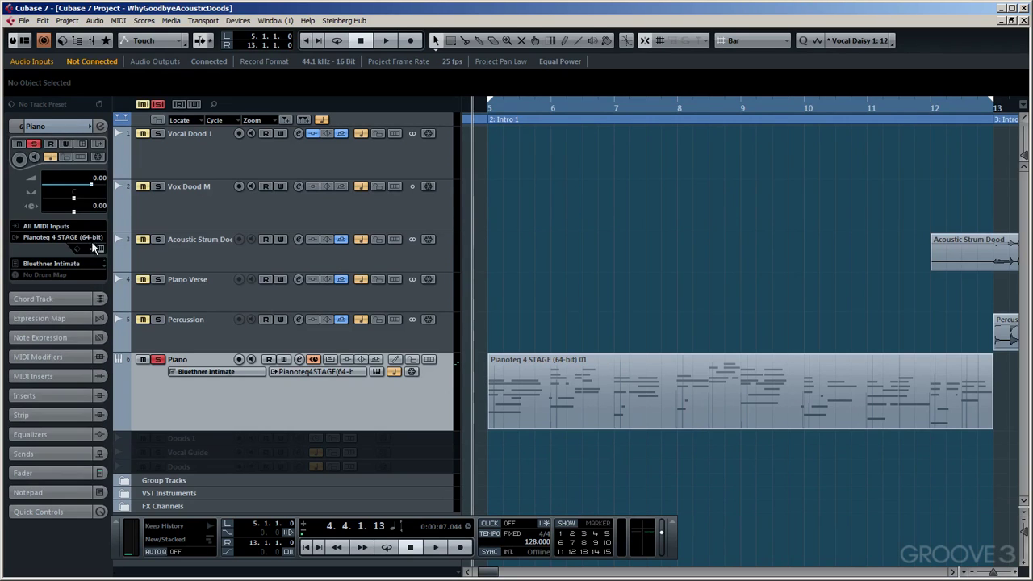
{"action": "left_click", "coordinate": [100, 249]}
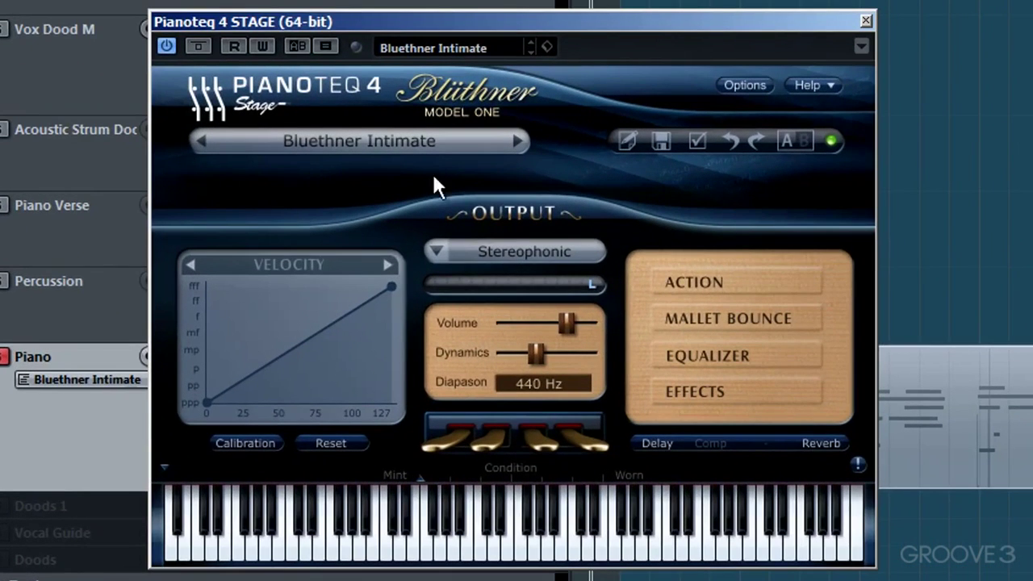
{"action": "left_click", "coordinate": [696, 391]}
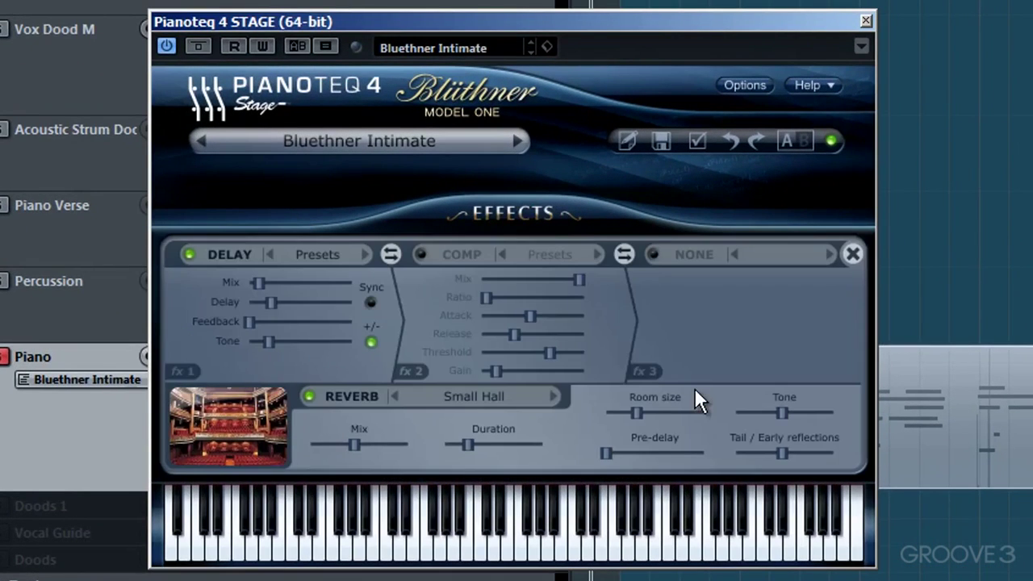
{"action": "left_click", "coordinate": [189, 255]}
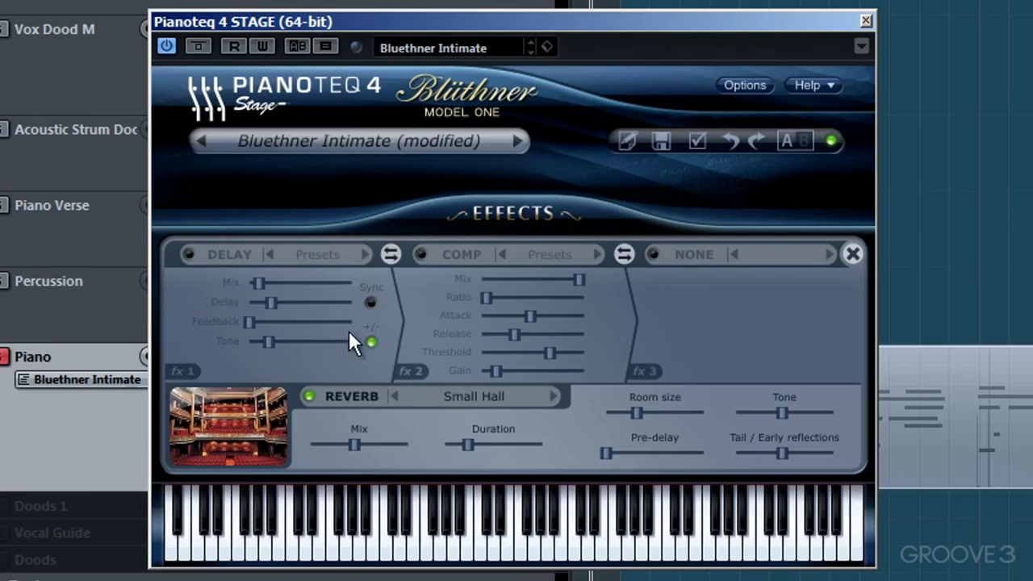
{"action": "left_click", "coordinate": [309, 395]}
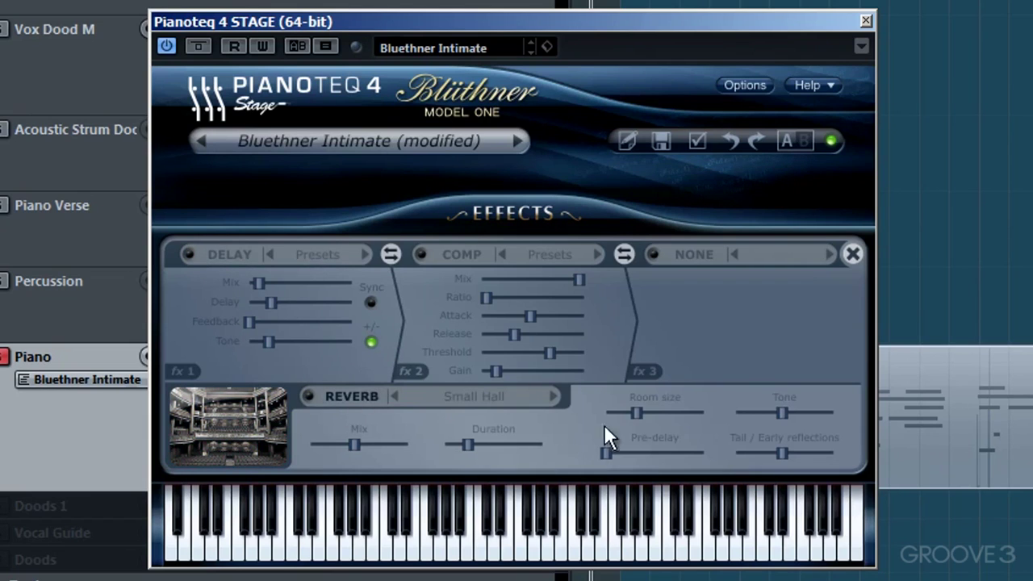
{"action": "left_click", "coordinate": [854, 255]}
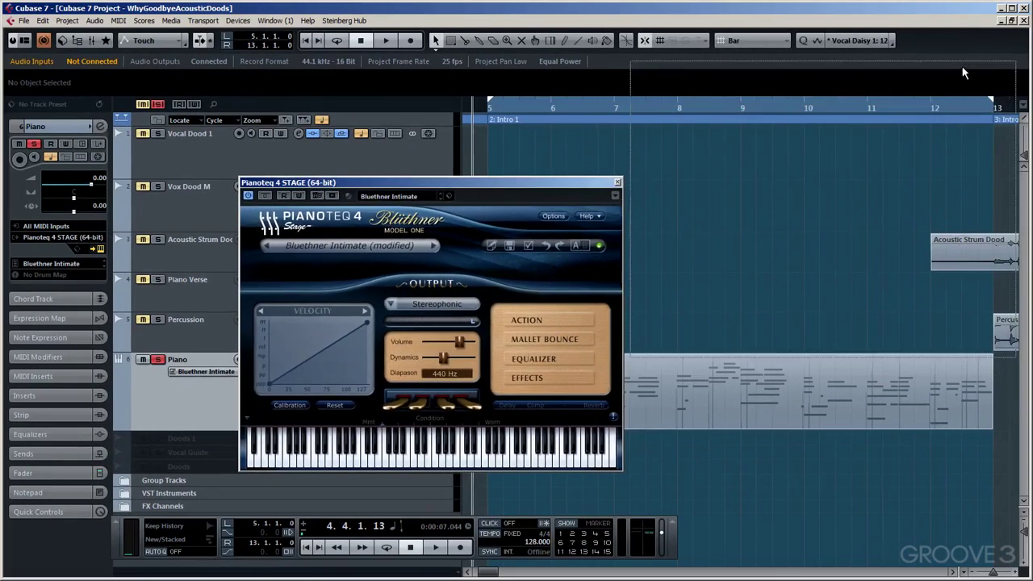
{"action": "left_click_drag", "start_coordinate": [779, 31], "coordinate": [956, 59]}
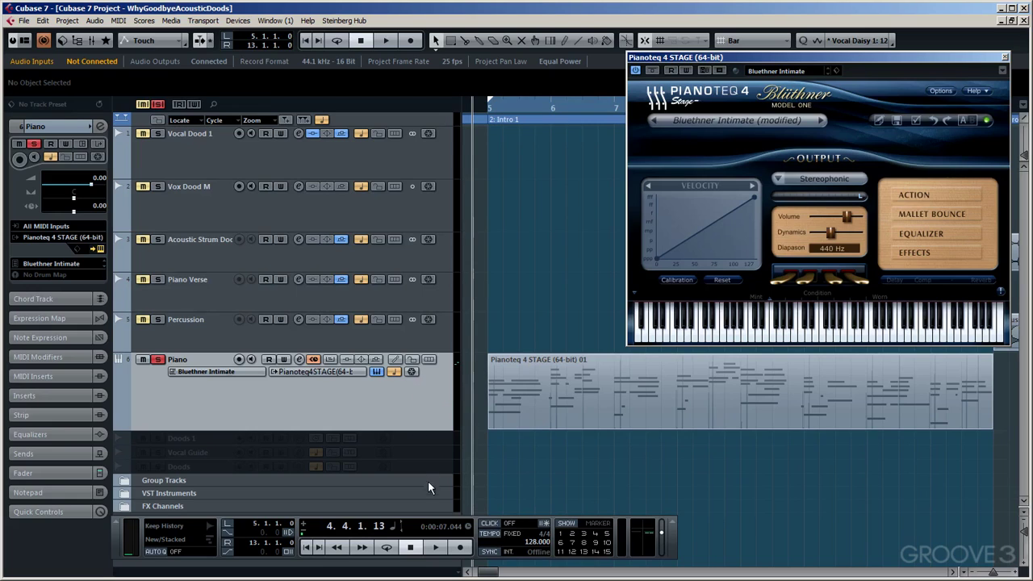
- Play back the dry piano part and return the playhead to just before bar 5
{"action": "left_click", "coordinate": [436, 547]}
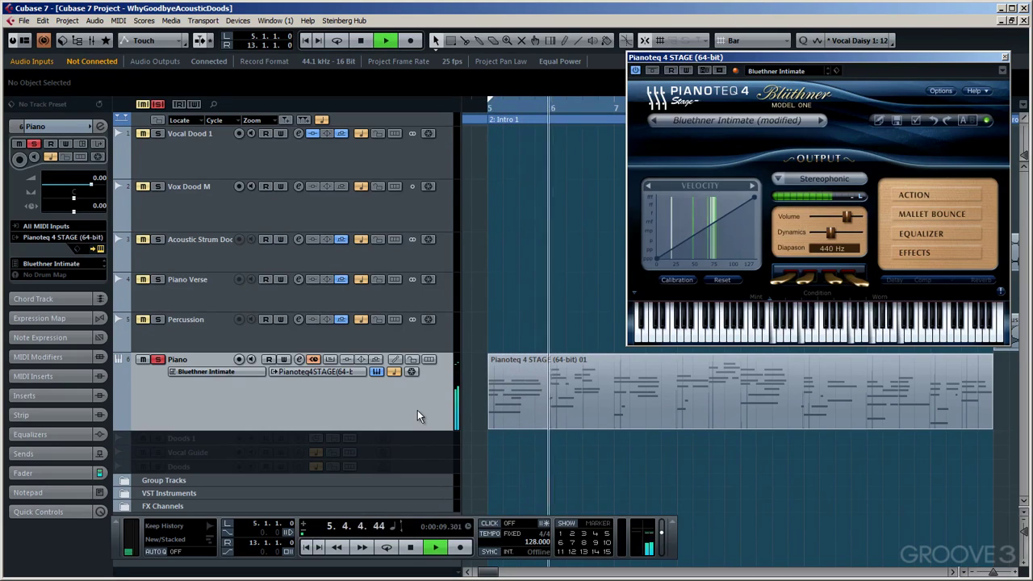
{"action": "left_click", "coordinate": [412, 549]}
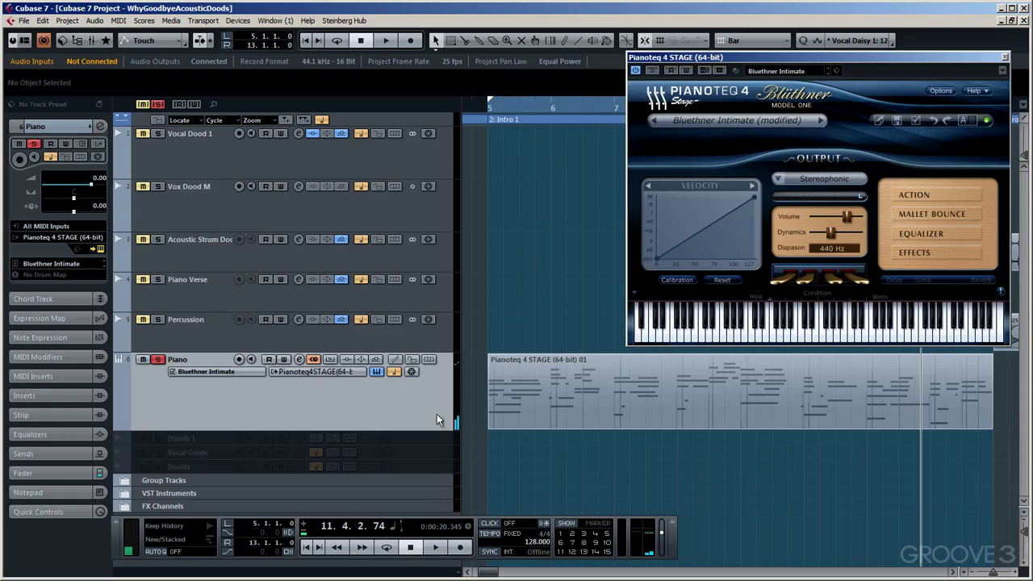
{"action": "key", "text": "KP_1"}
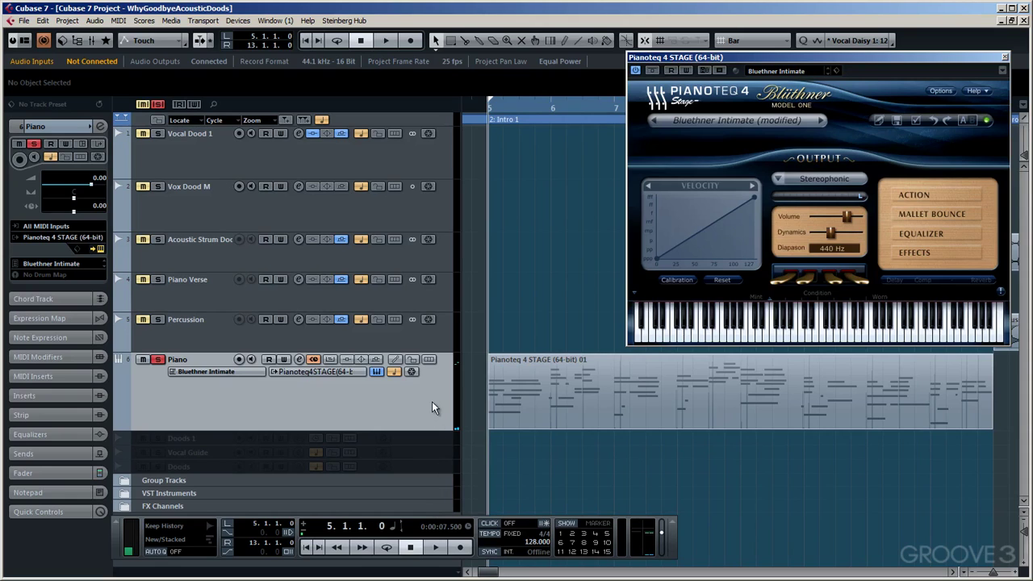
{"action": "left_click", "coordinate": [472, 389]}
- Load PSP PianoVerb in the Piano track's first insert slot and move its window beside the Pianoteq window
{"action": "left_click", "coordinate": [52, 127]}
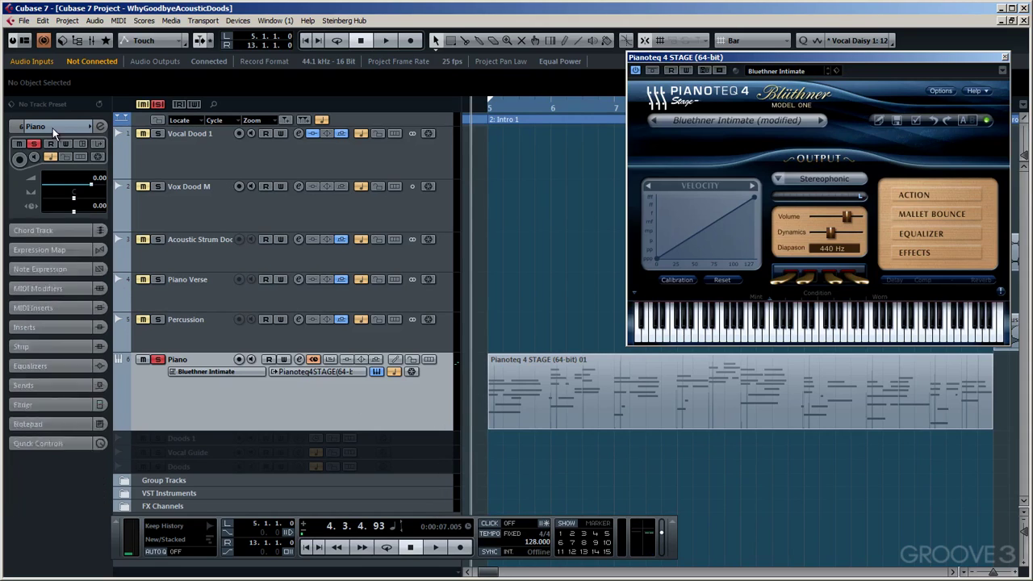
{"action": "left_click", "coordinate": [29, 245]}
{"action": "left_click", "coordinate": [29, 265]}
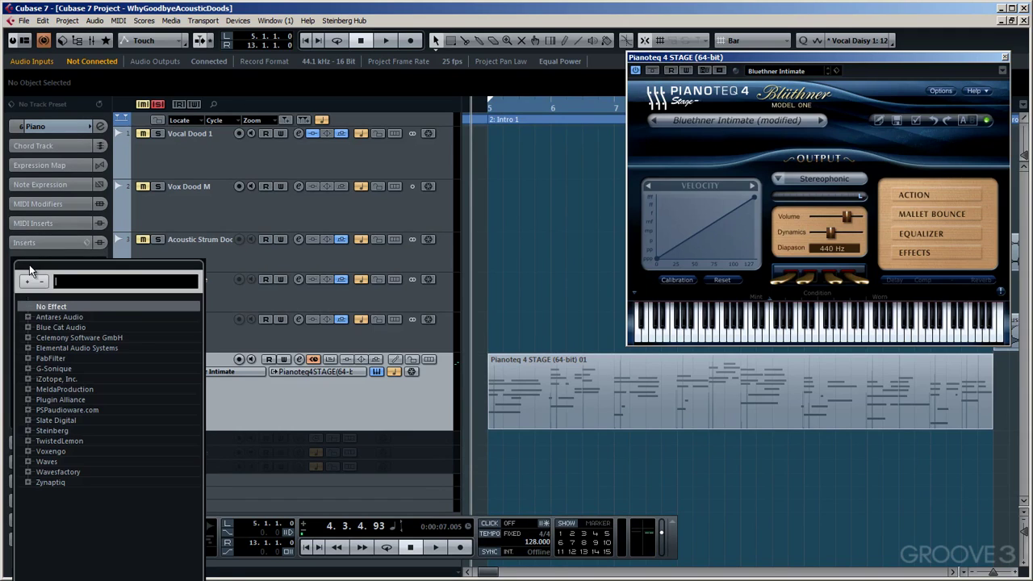
{"action": "left_click", "coordinate": [28, 410]}
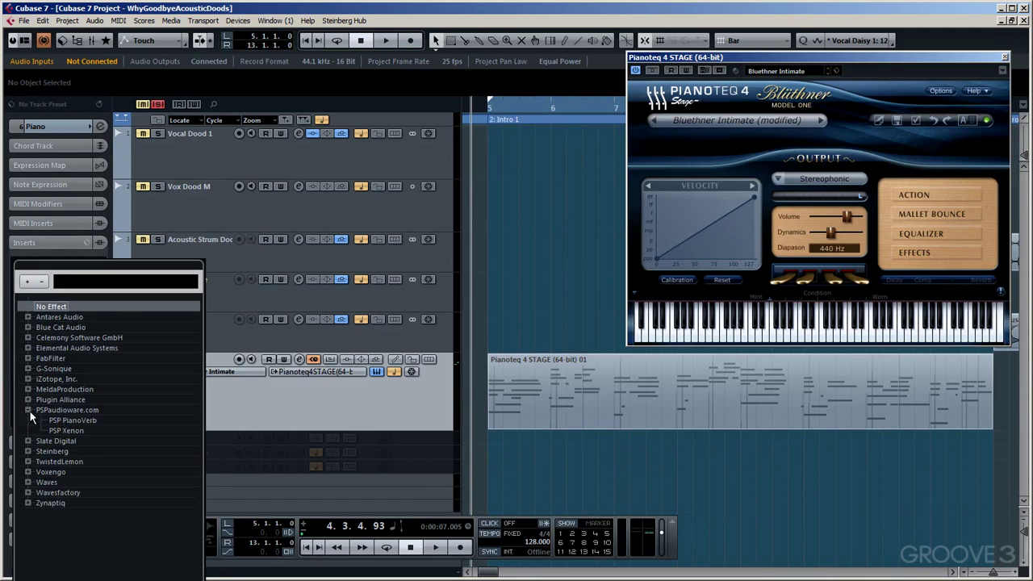
{"action": "left_click", "coordinate": [93, 421]}
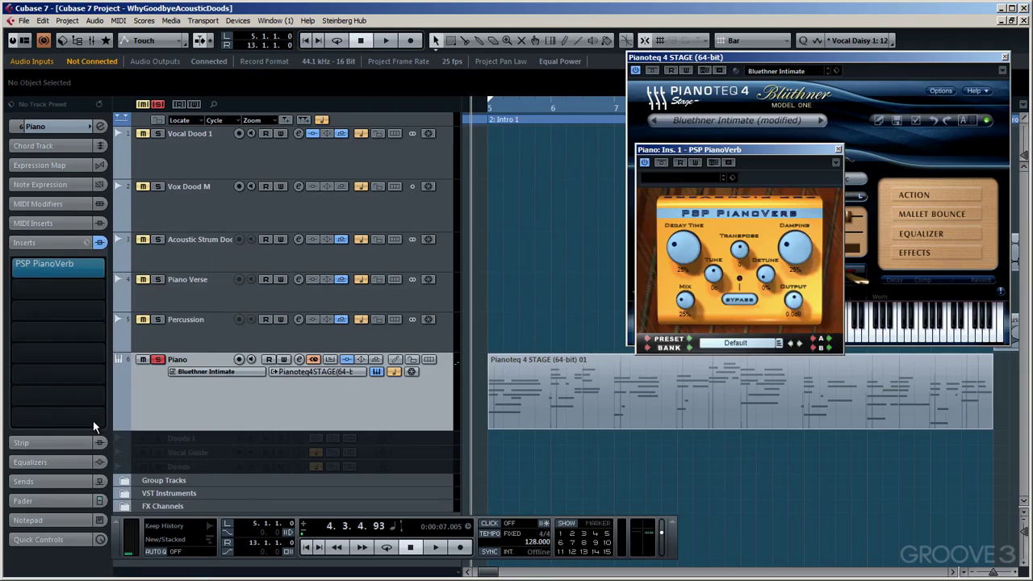
{"action": "left_click", "coordinate": [50, 244]}
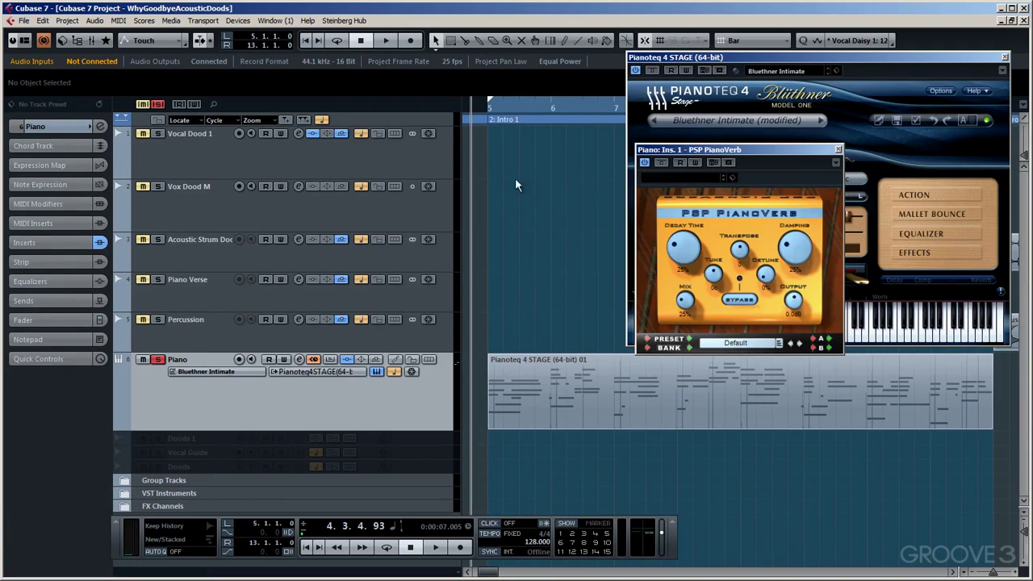
{"action": "left_click_drag", "start_coordinate": [692, 151], "coordinate": [465, 133]}
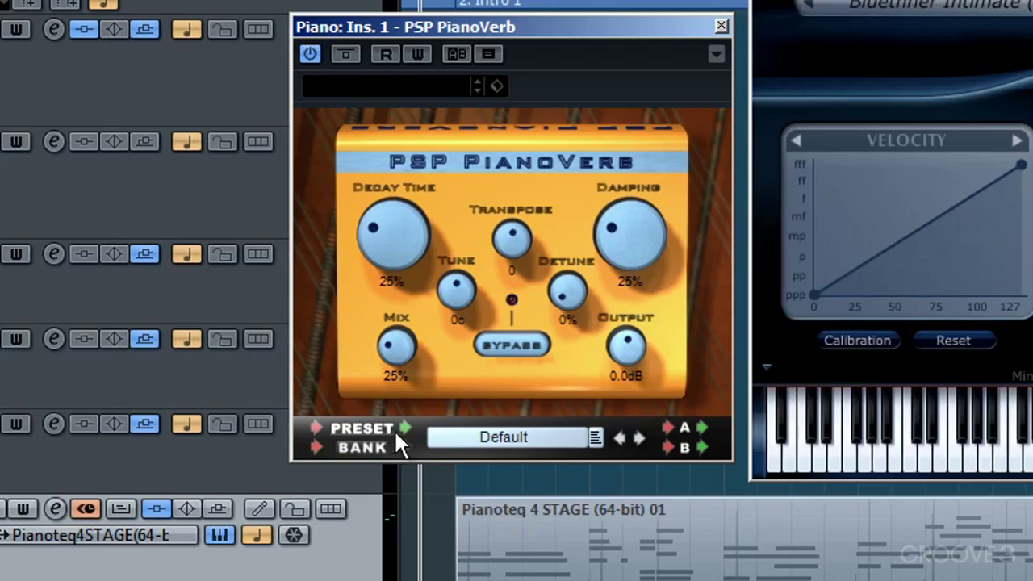
- Look through PianoVerb's presets from Default through Detuned, and return to Default
{"action": "left_click", "coordinate": [593, 439]}
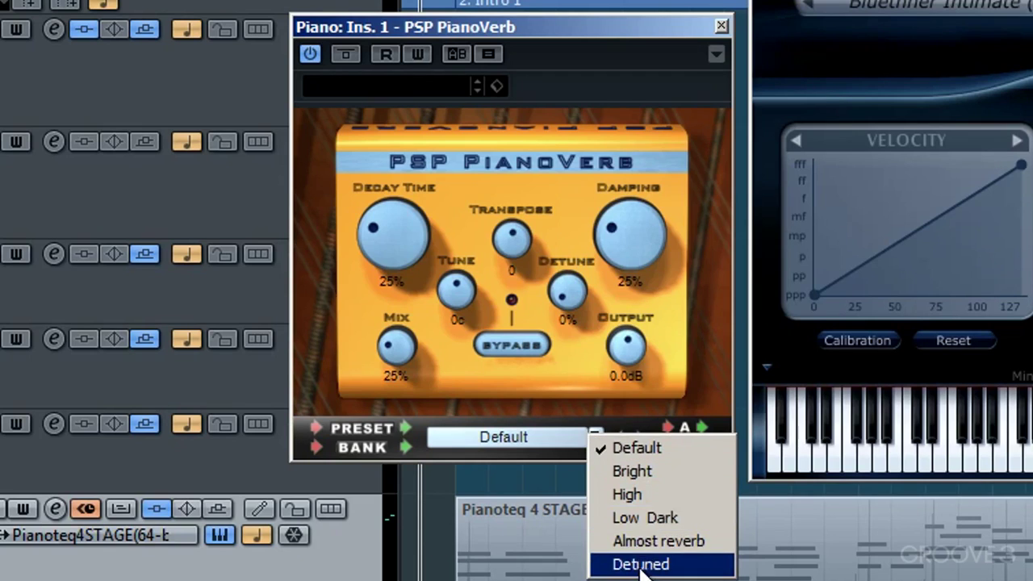
{"action": "left_click", "coordinate": [656, 458]}
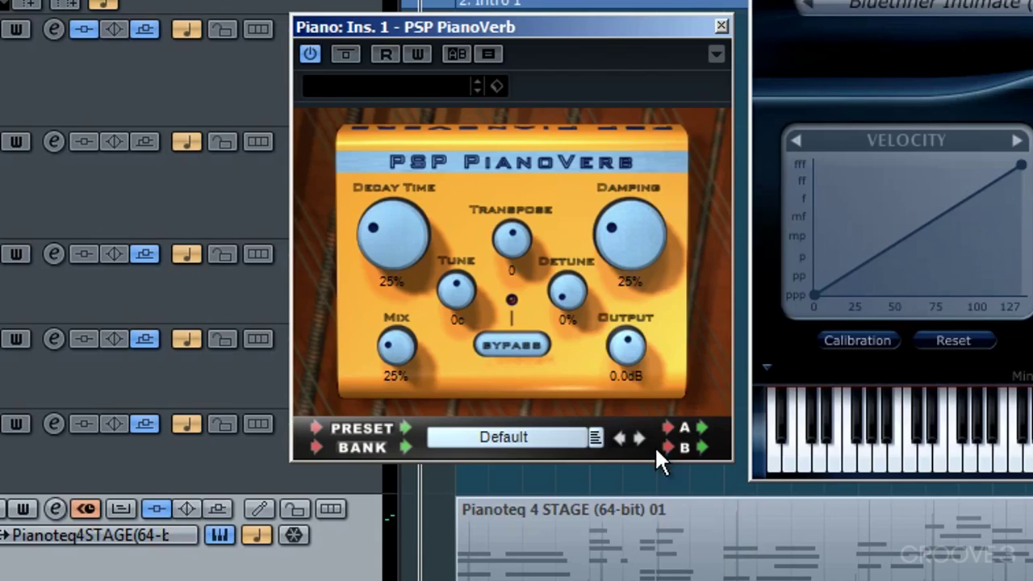
{"action": "left_click", "coordinate": [636, 438]}
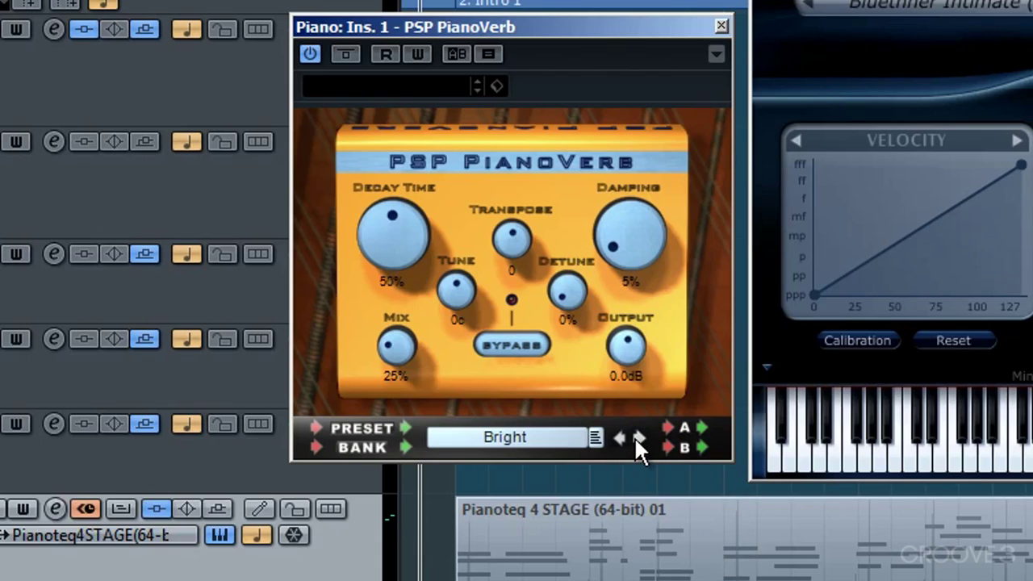
{"action": "left_click", "coordinate": [638, 437]}
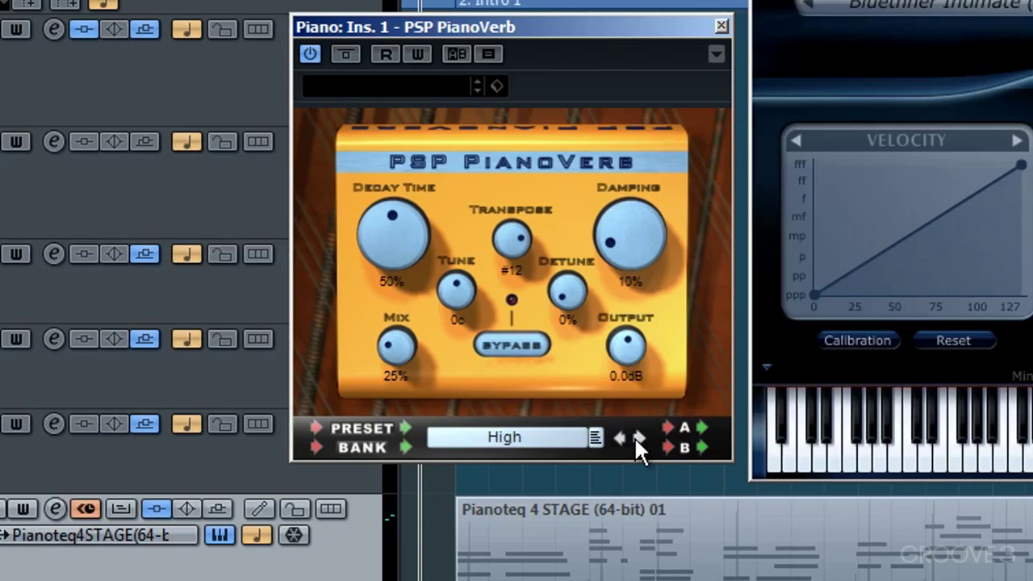
{"action": "left_click", "coordinate": [638, 438]}
{"action": "left_click", "coordinate": [638, 437]}
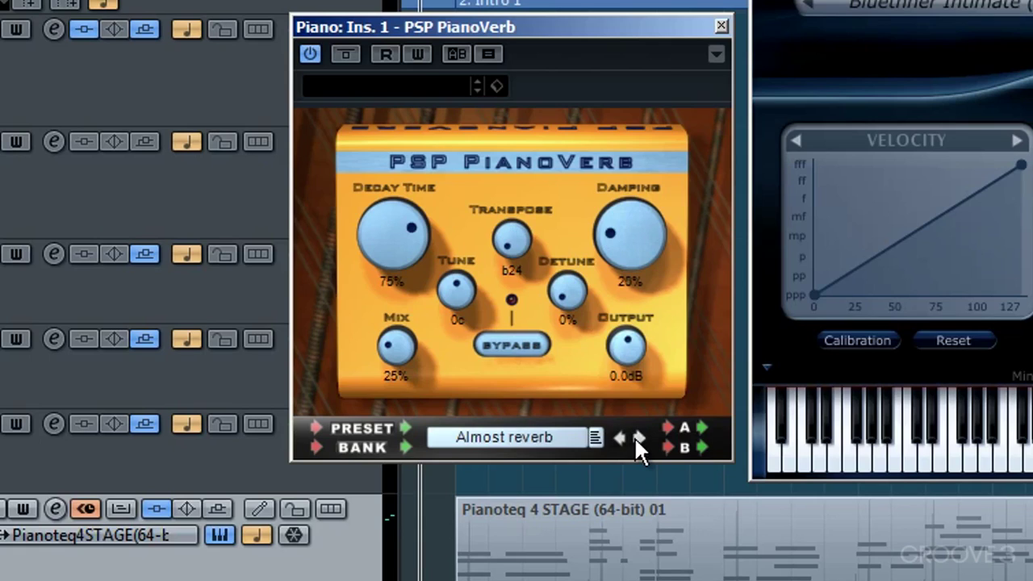
{"action": "left_click", "coordinate": [638, 438]}
{"action": "left_click", "coordinate": [620, 436]}
{"action": "left_click", "coordinate": [621, 437]}
{"action": "left_click", "coordinate": [620, 437]}
{"action": "left_click", "coordinate": [620, 437]}
{"action": "left_click", "coordinate": [621, 436]}
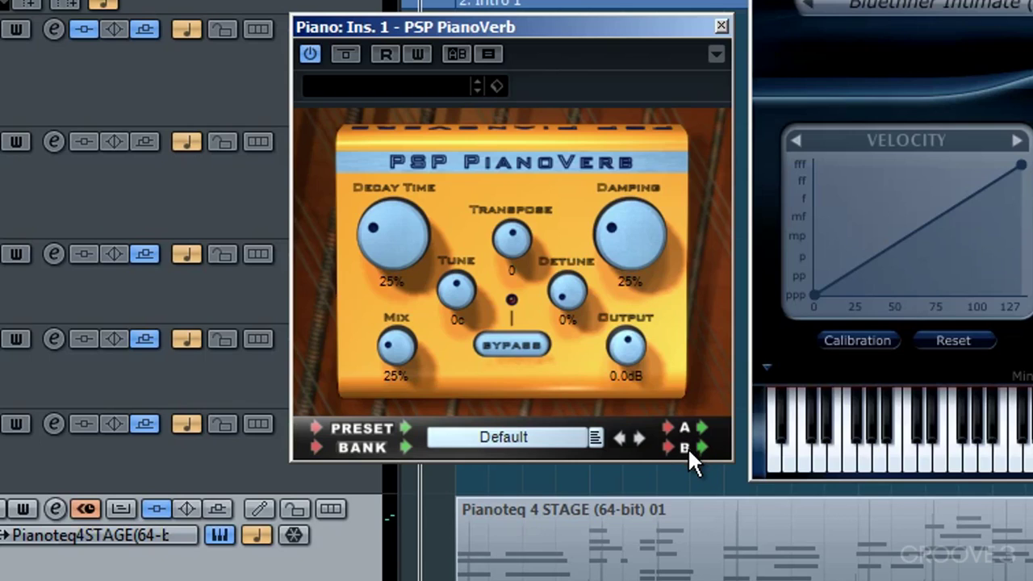
- Load PianoVerb's Bright preset and start playback of the piano part
{"action": "left_click", "coordinate": [594, 438]}
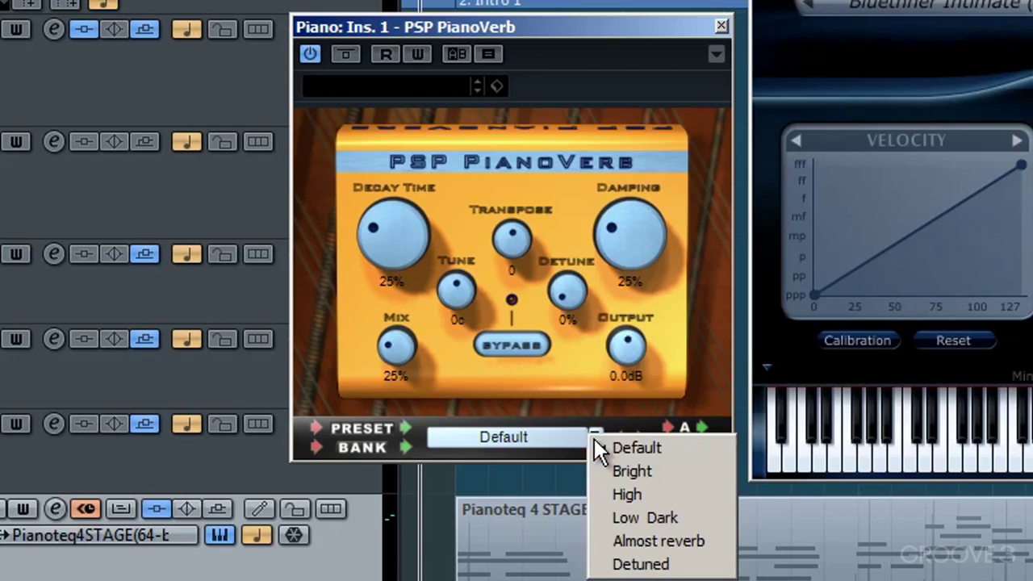
{"action": "left_click", "coordinate": [632, 472]}
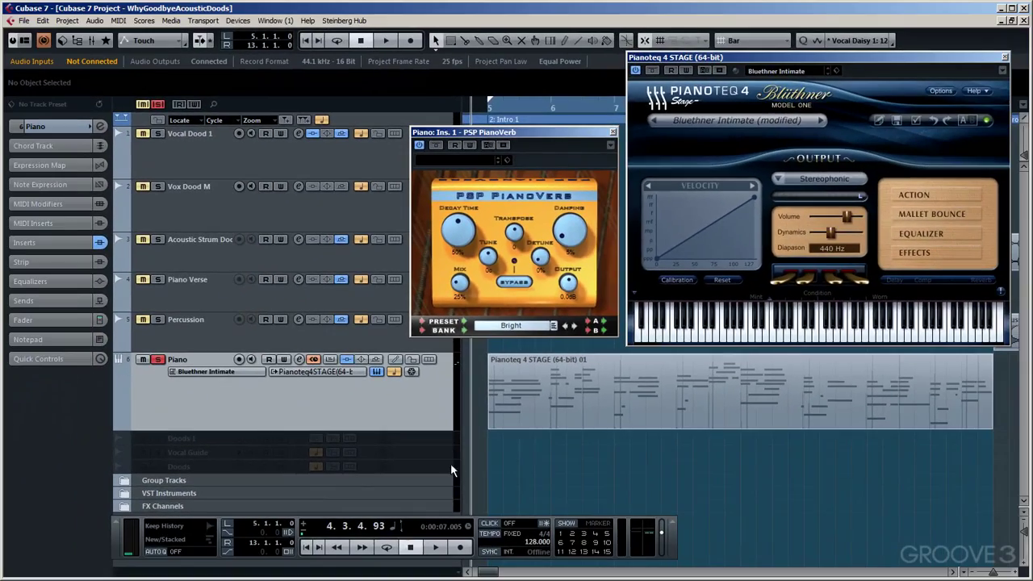
{"action": "left_click", "coordinate": [432, 547]}
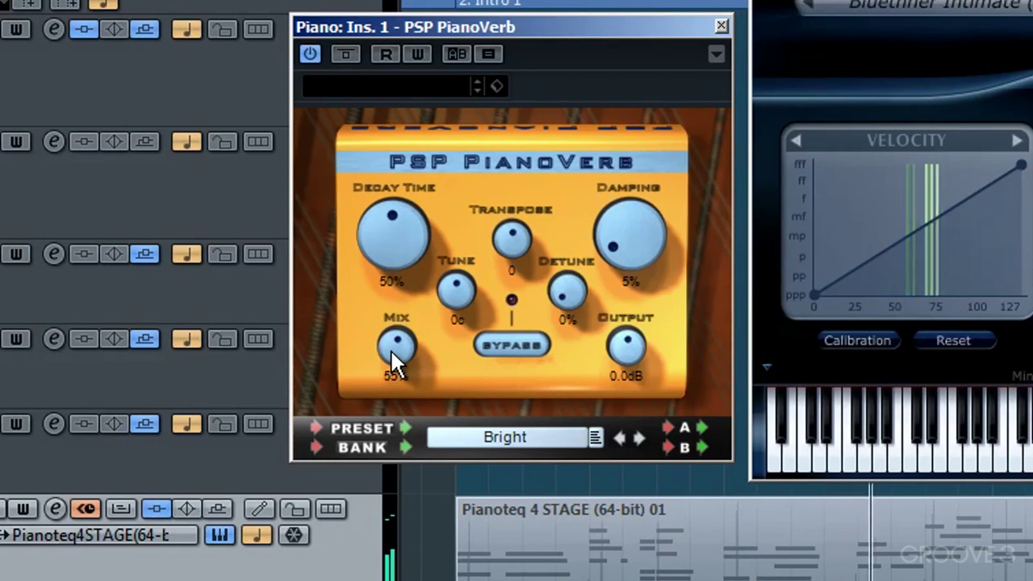
- During playback, set PianoVerb's mix to 53%, decay time to 19% and damping to 22%
{"action": "left_click_drag", "start_coordinate": [390, 349], "coordinate": [341, 330]}
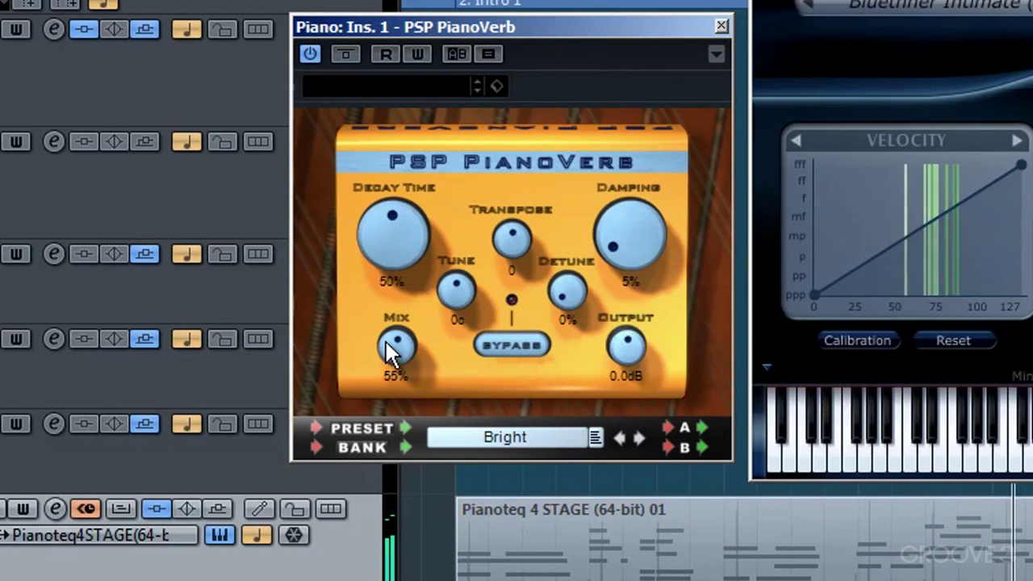
{"action": "left_click", "coordinate": [384, 222]}
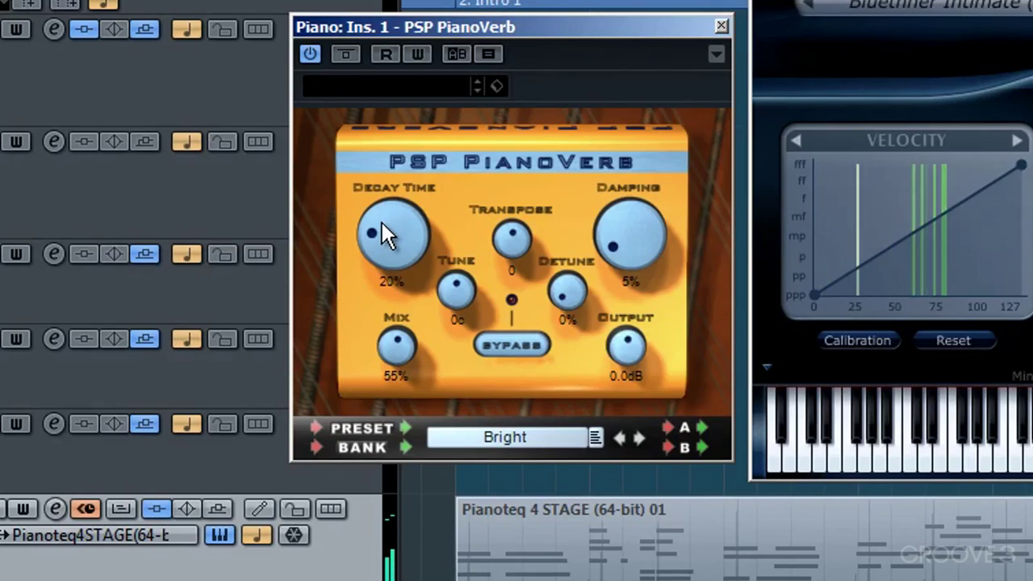
{"action": "left_click_drag", "start_coordinate": [382, 223], "coordinate": [352, 234]}
{"action": "left_click_drag", "start_coordinate": [387, 343], "coordinate": [396, 321]}
{"action": "left_click_drag", "start_coordinate": [365, 266], "coordinate": [376, 229]}
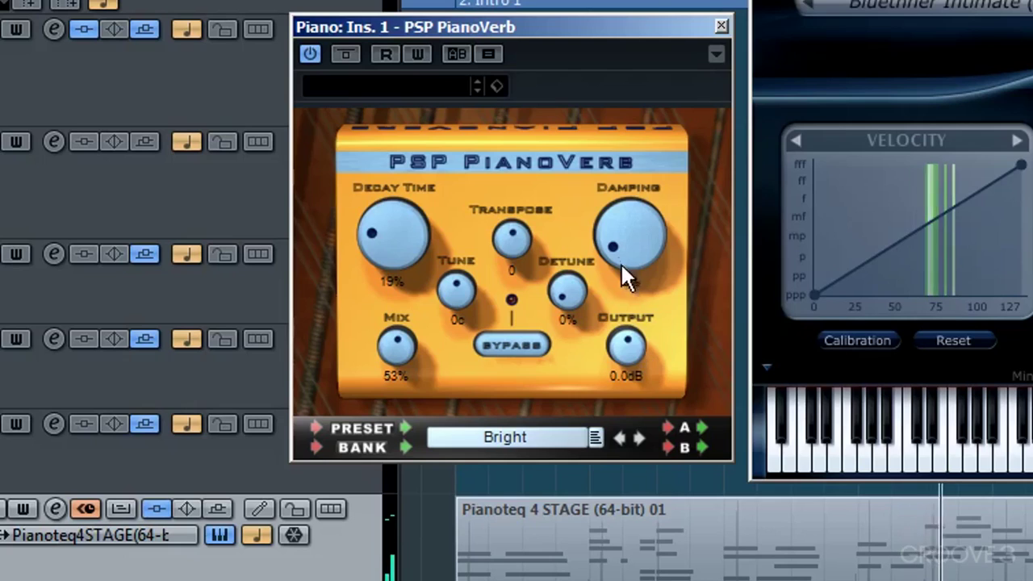
{"action": "left_click_drag", "start_coordinate": [620, 262], "coordinate": [620, 211]}
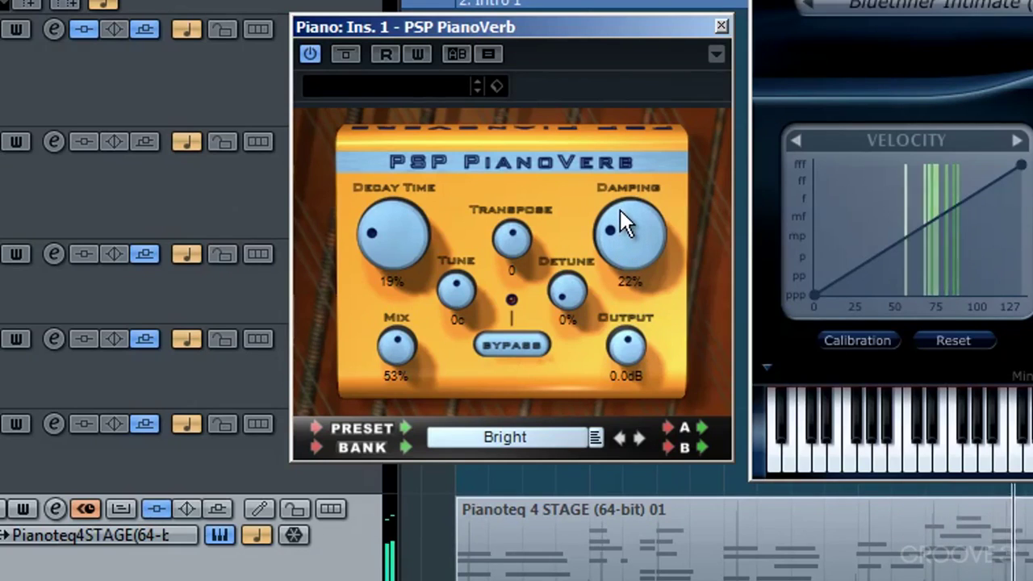
- Bypass PianoVerb during playback to compare against the dry piano
{"action": "left_click", "coordinate": [541, 343]}
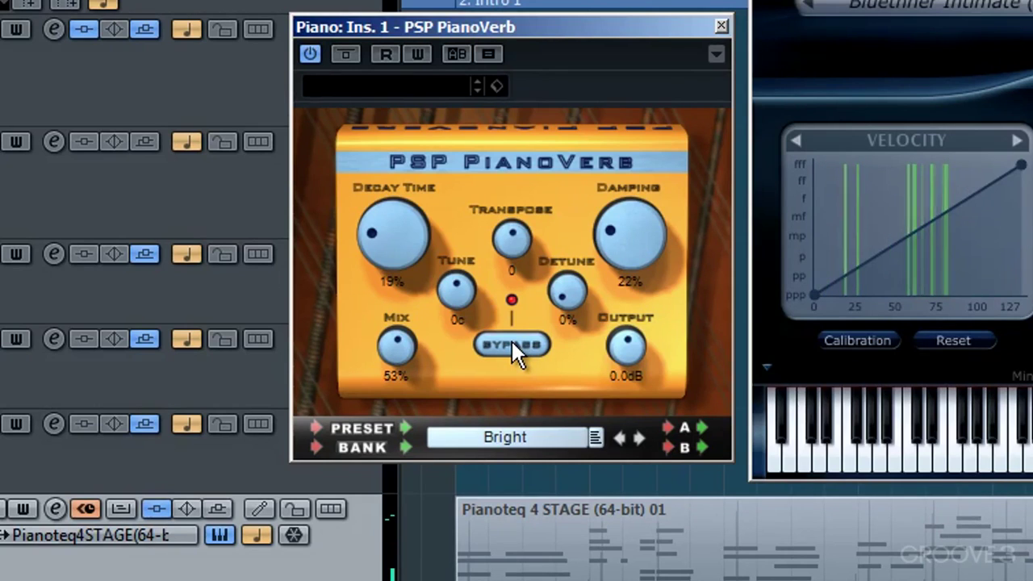
- Take PianoVerb out of bypass and reduce its mix to 19% and damping to 15% during playback
{"action": "left_click", "coordinate": [512, 342]}
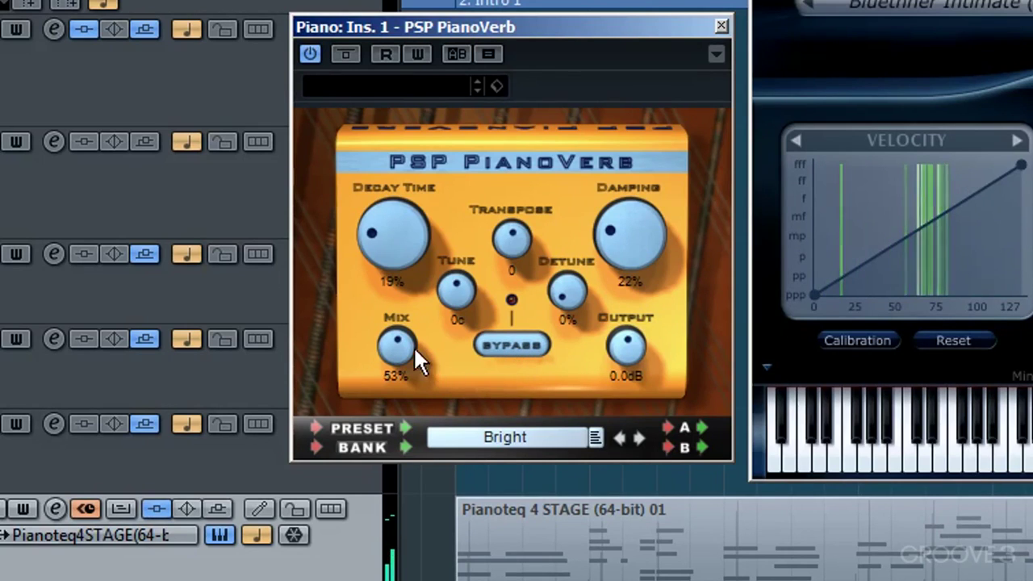
{"action": "left_click_drag", "start_coordinate": [414, 345], "coordinate": [312, 361]}
{"action": "mouse_move", "coordinate": [617, 234]}
{"action": "left_mouse_down"}
{"action": "mouse_move", "coordinate": [610, 262]}
{"action": "mouse_move", "coordinate": [605, 237]}
{"action": "left_mouse_up"}
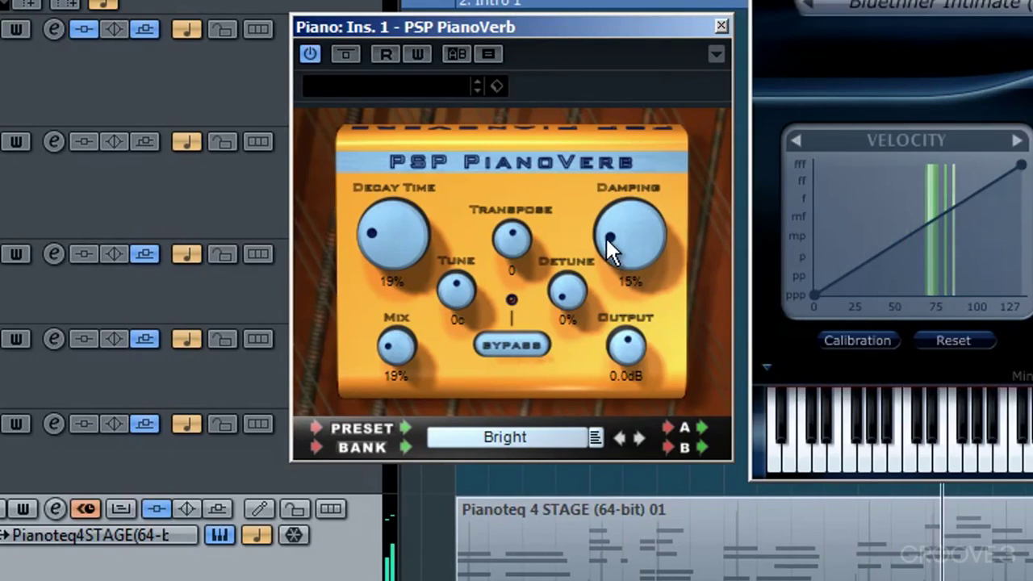
- Audition PianoVerb's High, Low & Dark, Almost reverb and Detuned presets during playback, and return to Default
{"action": "left_click", "coordinate": [595, 437]}
{"action": "left_click", "coordinate": [635, 494]}
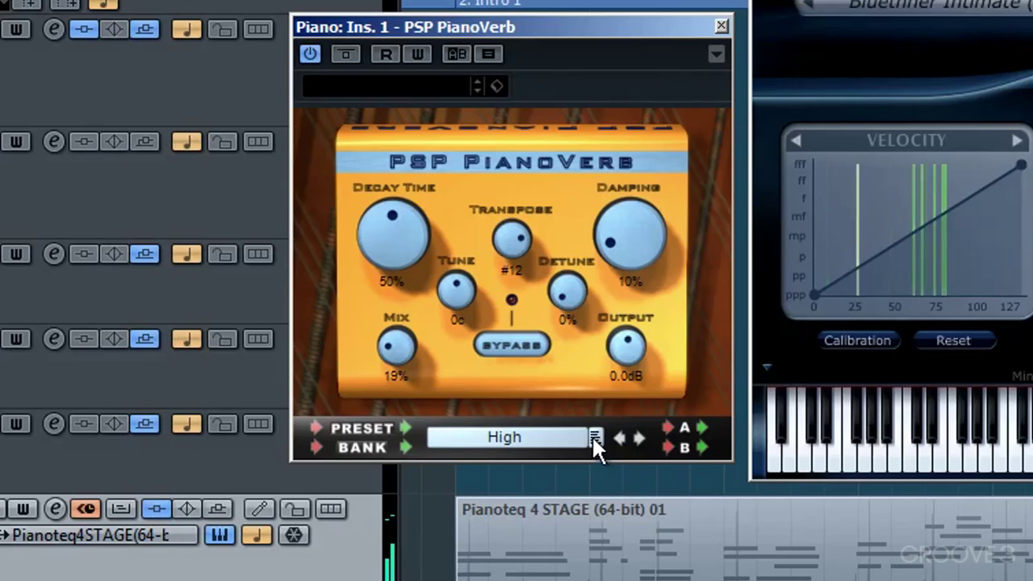
{"action": "left_click", "coordinate": [638, 437]}
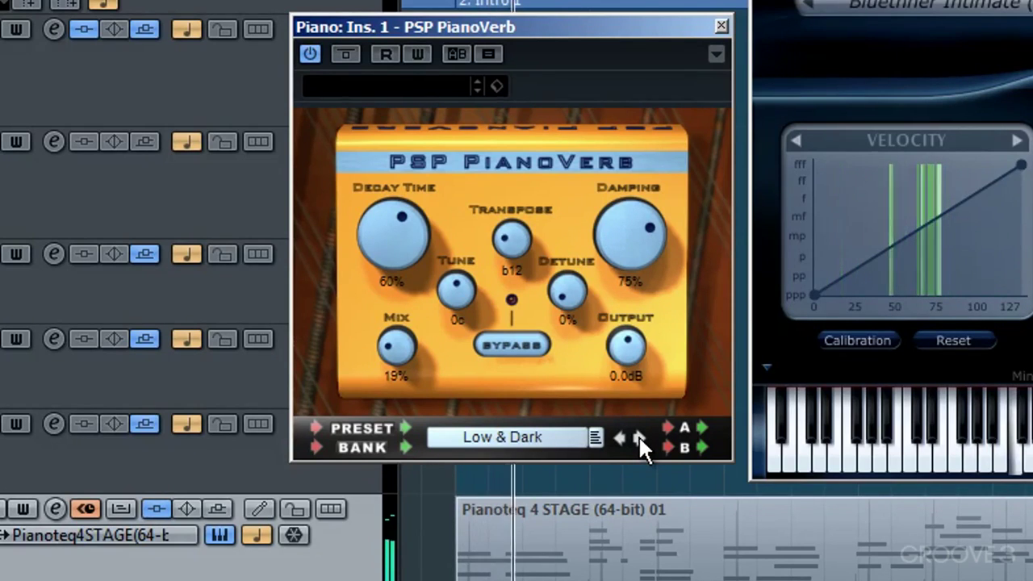
{"action": "left_click", "coordinate": [638, 436]}
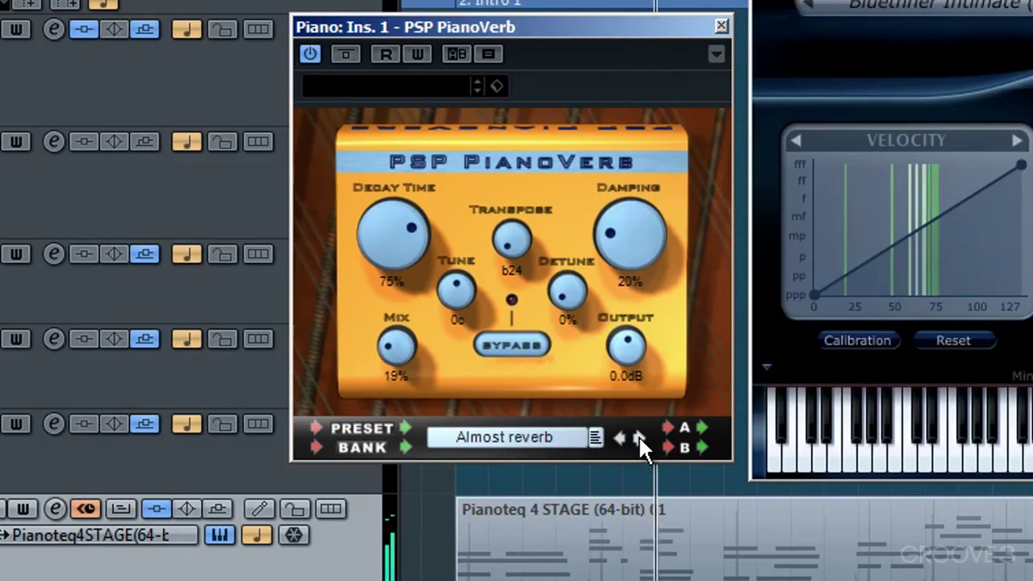
{"action": "left_click", "coordinate": [638, 437]}
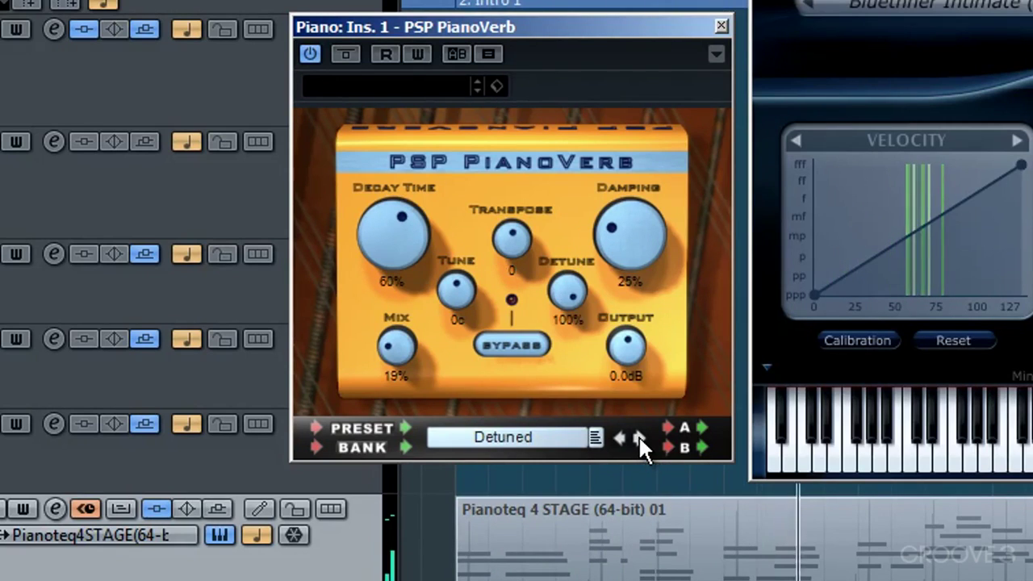
{"action": "left_click", "coordinate": [616, 438]}
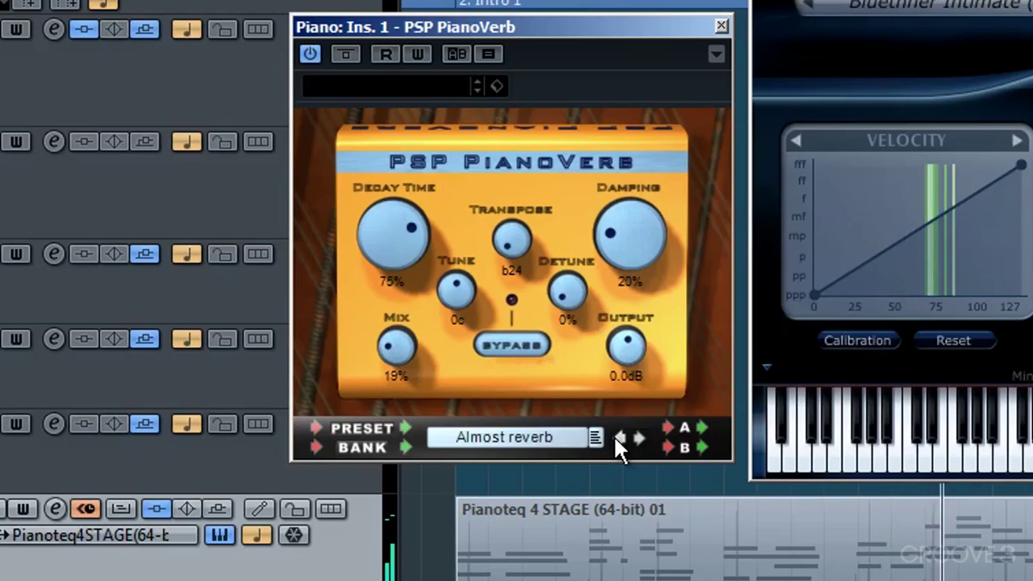
{"action": "left_click", "coordinate": [616, 437]}
{"action": "left_click", "coordinate": [616, 437]}
{"action": "left_click", "coordinate": [615, 438]}
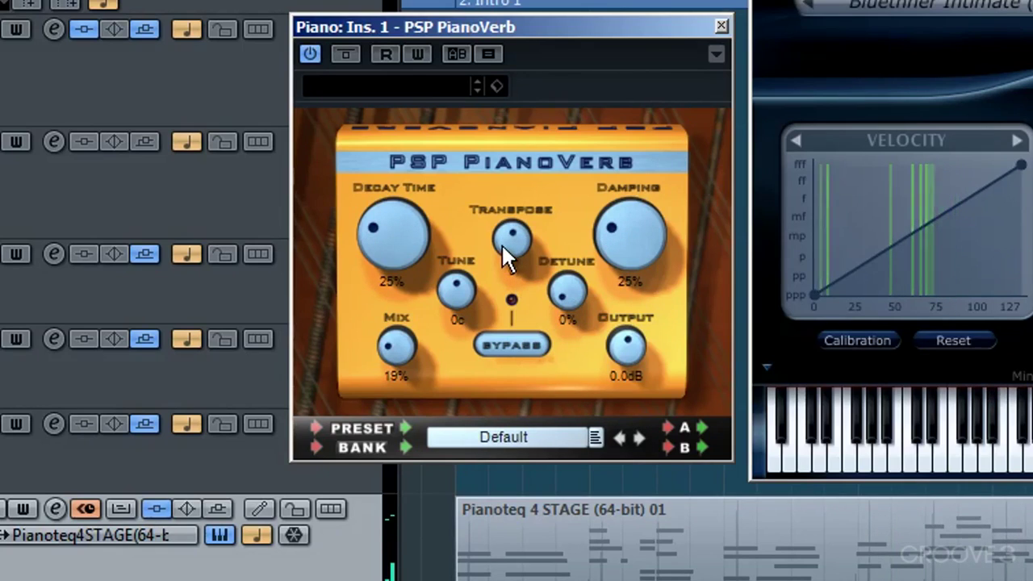
- Set PianoVerb's transpose to #13 and mix to 56%, and compare against the dry piano by briefly bypassing the effect
{"action": "mouse_move", "coordinate": [501, 243]}
{"action": "left_mouse_down"}
{"action": "mouse_move", "coordinate": [512, 223]}
{"action": "mouse_move", "coordinate": [516, 239]}
{"action": "mouse_move", "coordinate": [505, 186]}
{"action": "mouse_move", "coordinate": [511, 231]}
{"action": "left_mouse_up"}
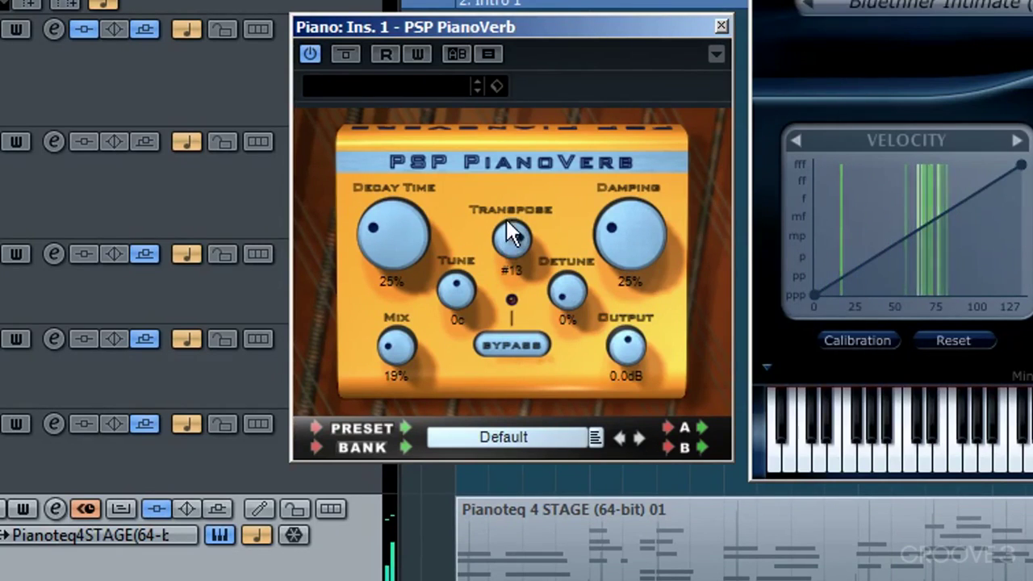
{"action": "left_click_drag", "start_coordinate": [396, 361], "coordinate": [384, 251]}
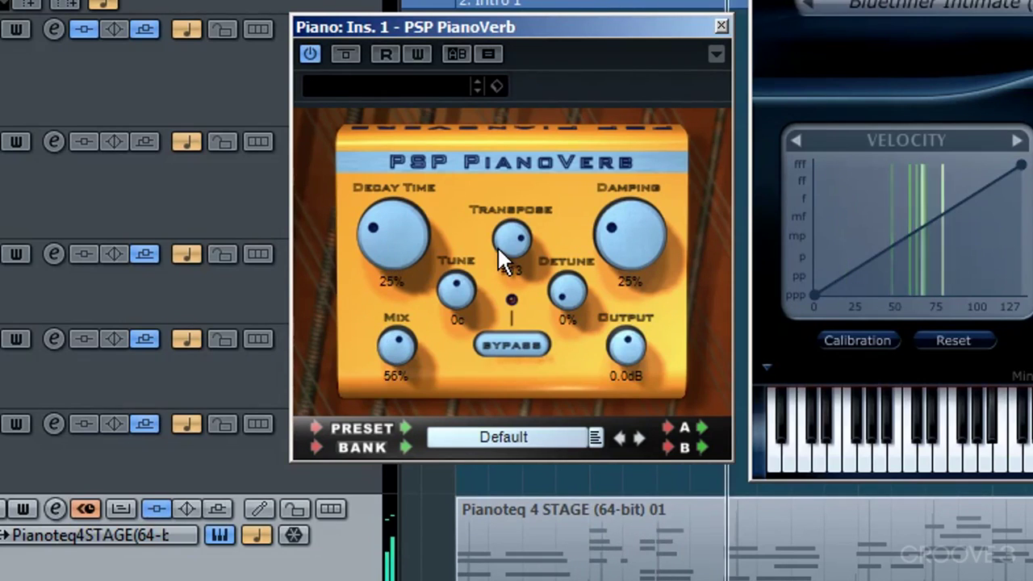
{"action": "left_click", "coordinate": [512, 346]}
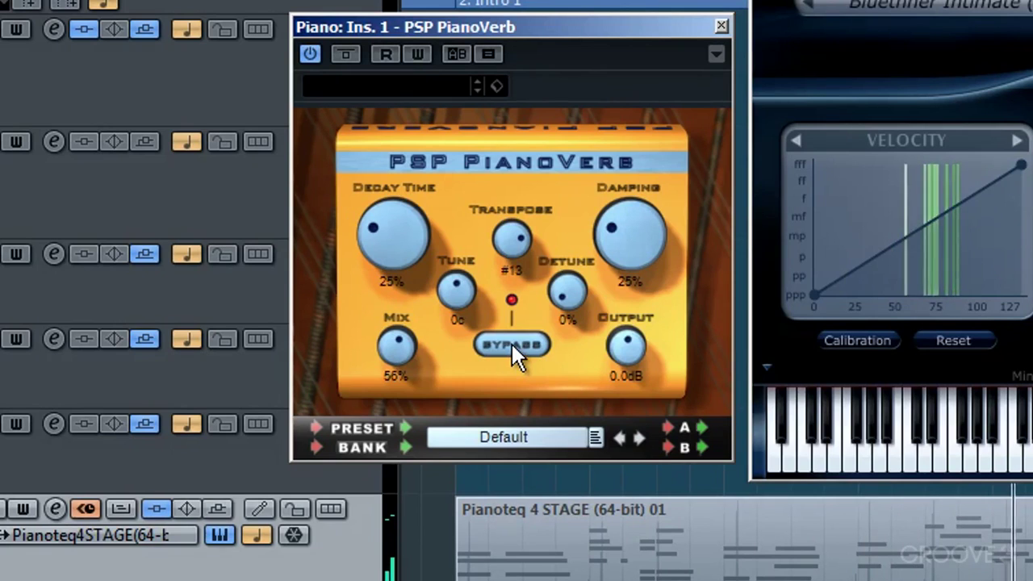
{"action": "left_click", "coordinate": [512, 344]}
- Try another transpose amount, reset transpose to 0, and return the stopped project to the left locator at bar 5
{"action": "left_click_drag", "start_coordinate": [529, 237], "coordinate": [531, 289]}
{"action": "left_click", "coordinate": [511, 238], "text": "ctrl"}
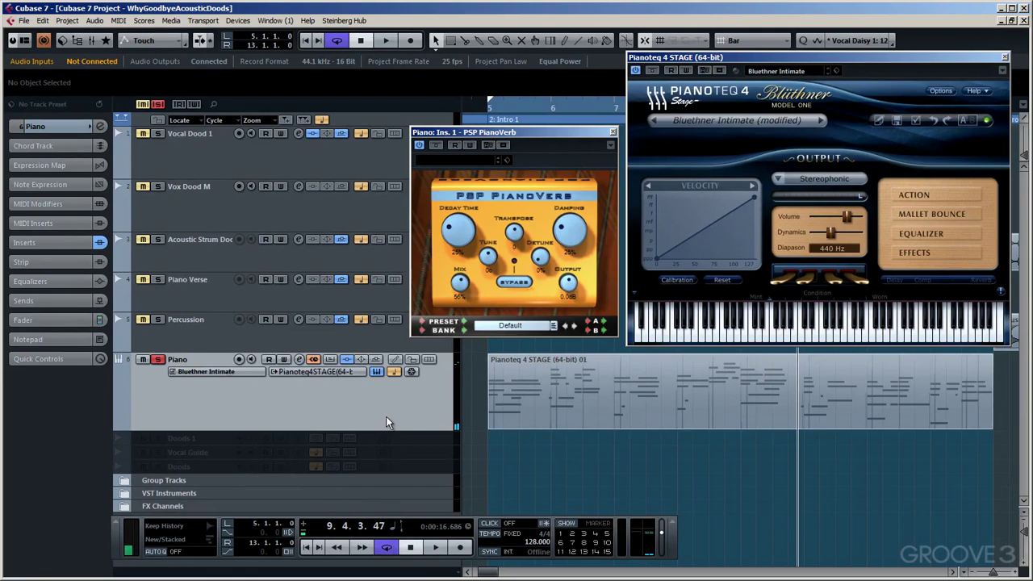
{"action": "key", "text": "KP_1"}
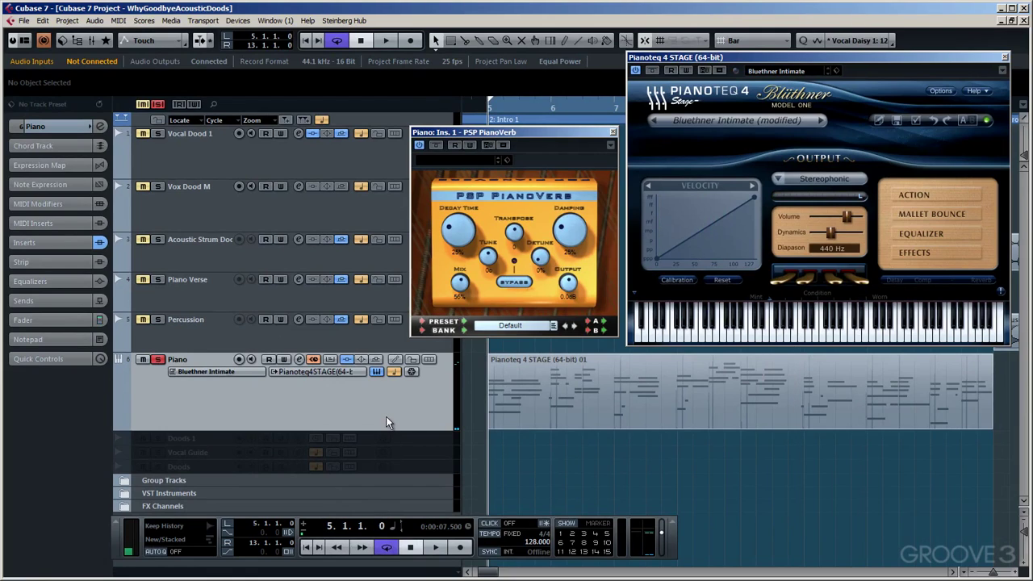